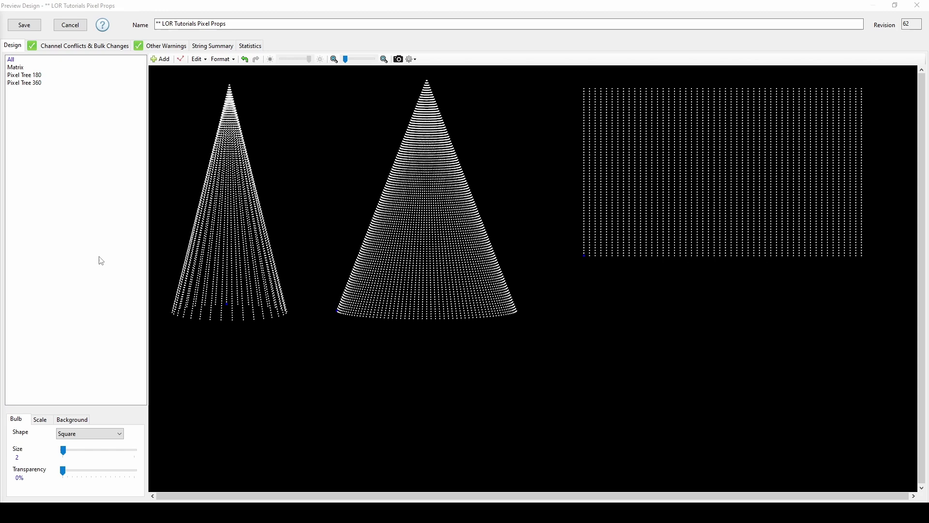
# Import the Rosa Grande prop from Gilbert Engineering USA's online library into the preview, filtering the prop list by "rosa"
pyautogui.click(159, 59)
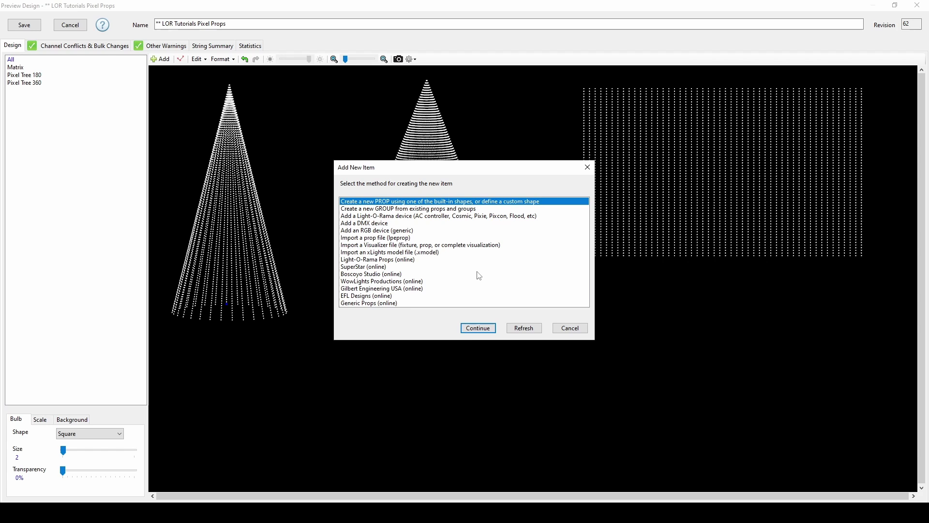
pyautogui.click(407, 289)
pyautogui.click(467, 329)
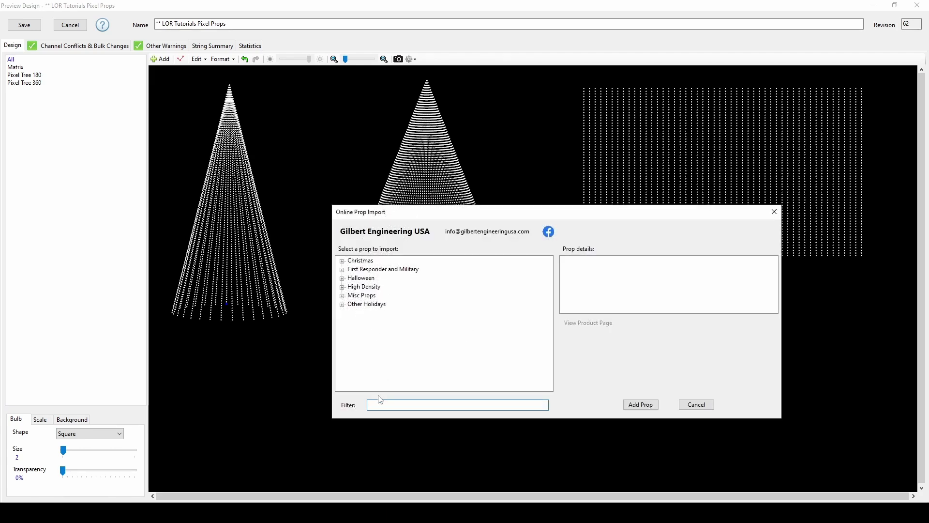
pyautogui.write('rosa')
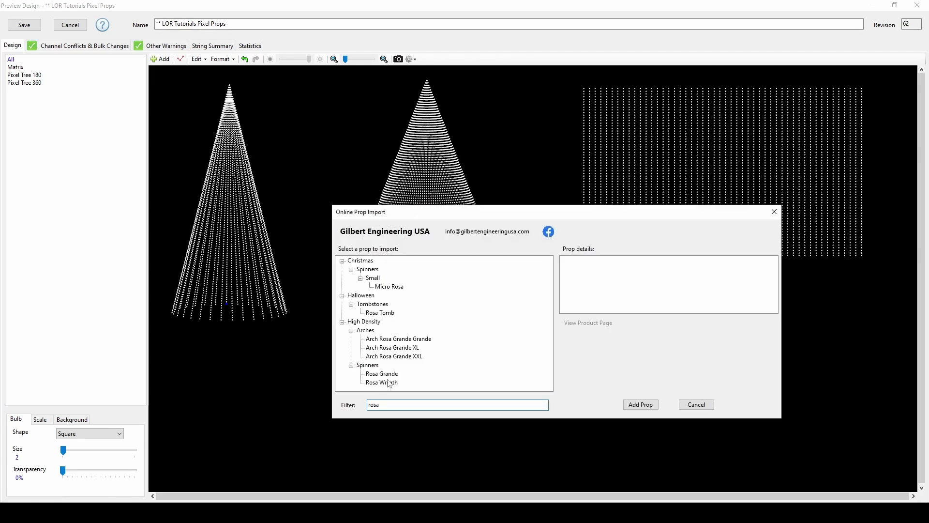
pyautogui.click(382, 373)
pyautogui.click(641, 404)
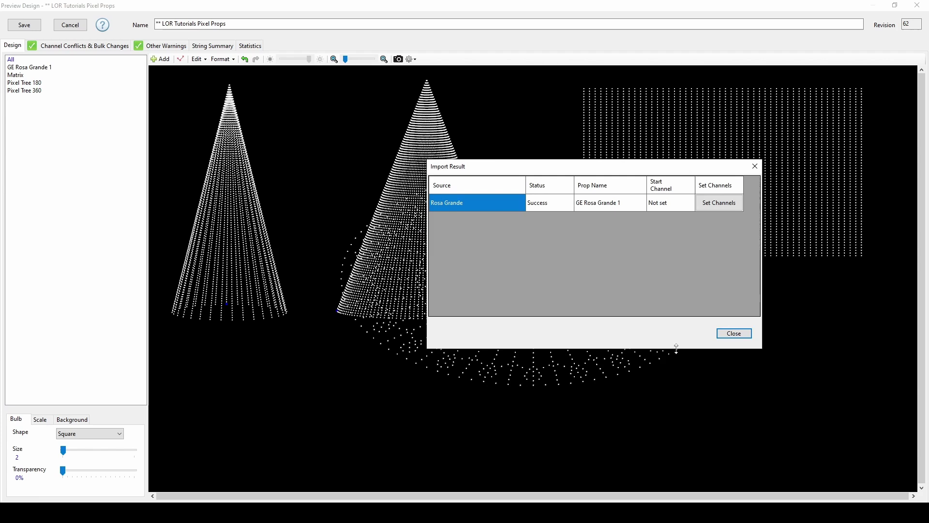
pyautogui.click(734, 333)
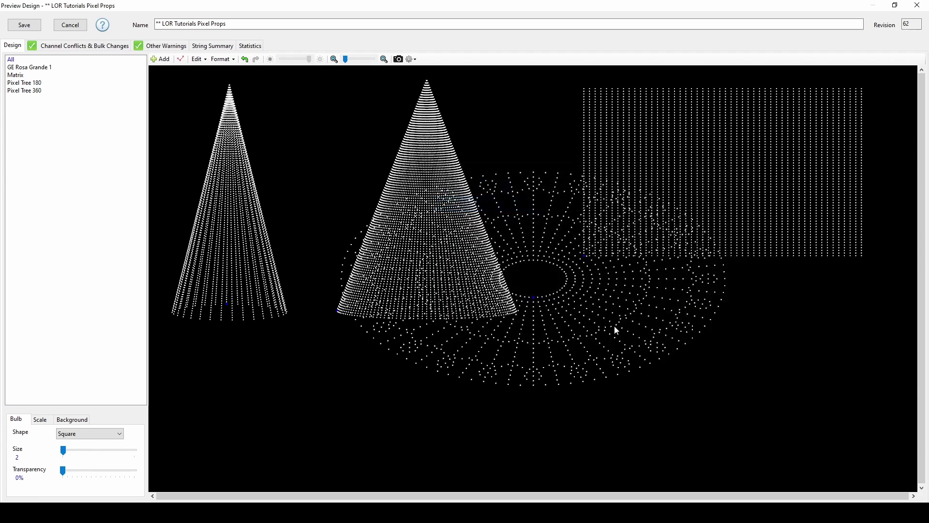
# Set the imported Rosa Grande prop's channel type to LOR and look over its default motion rows
pyautogui.doubleClick(562, 309)
pyautogui.click(764, 137)
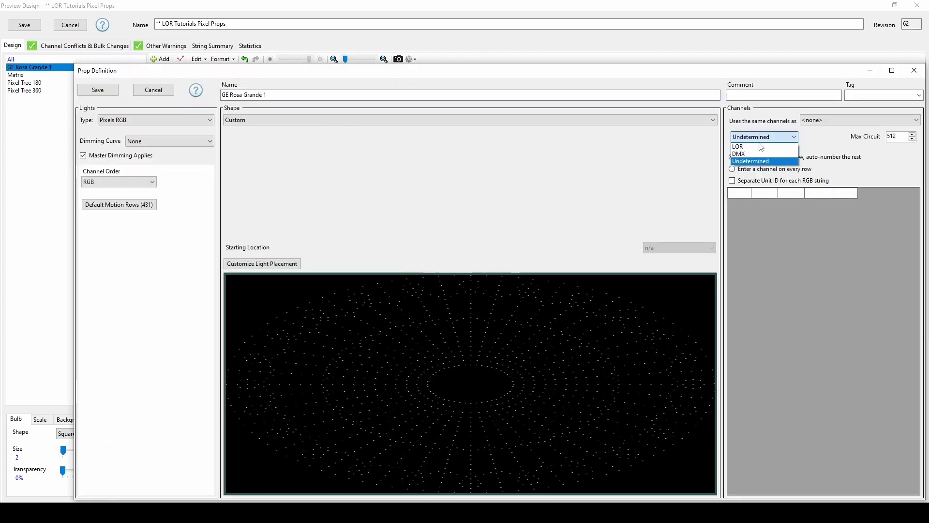
pyautogui.click(760, 147)
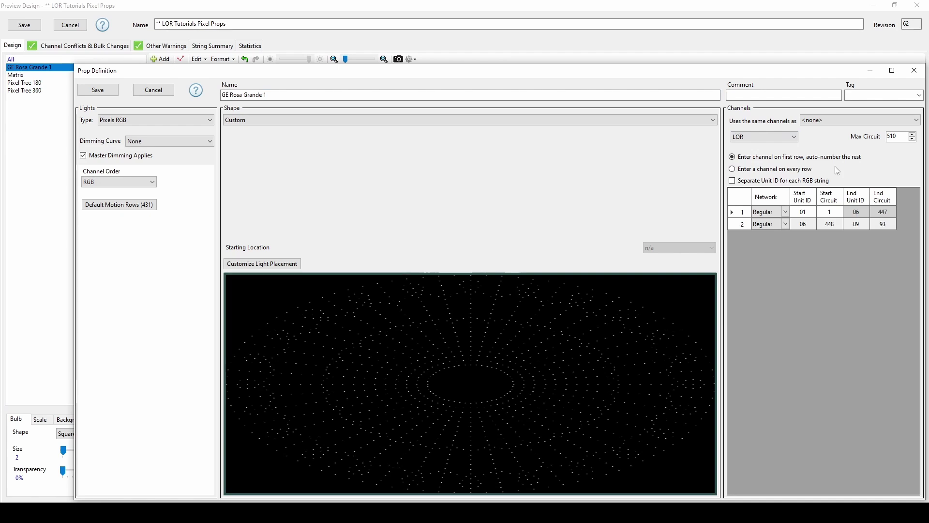
pyautogui.click(135, 202)
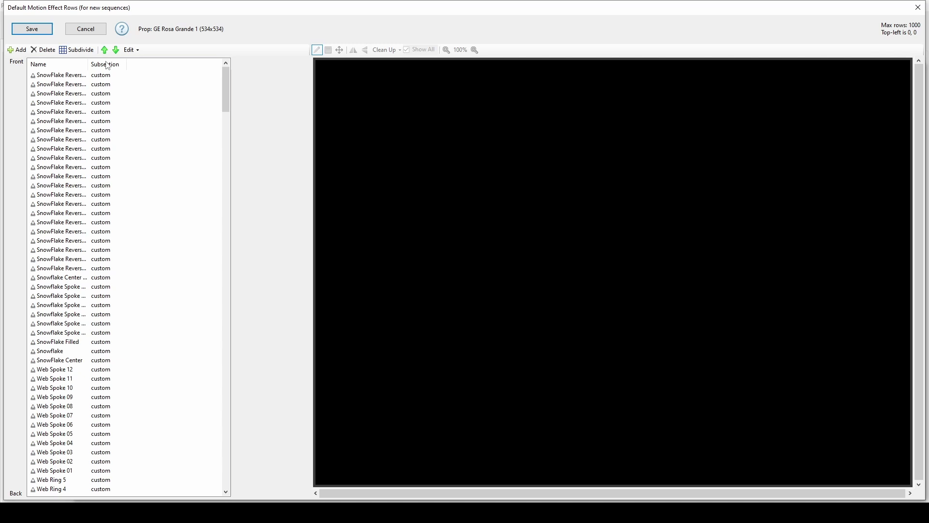
pyautogui.click(86, 28)
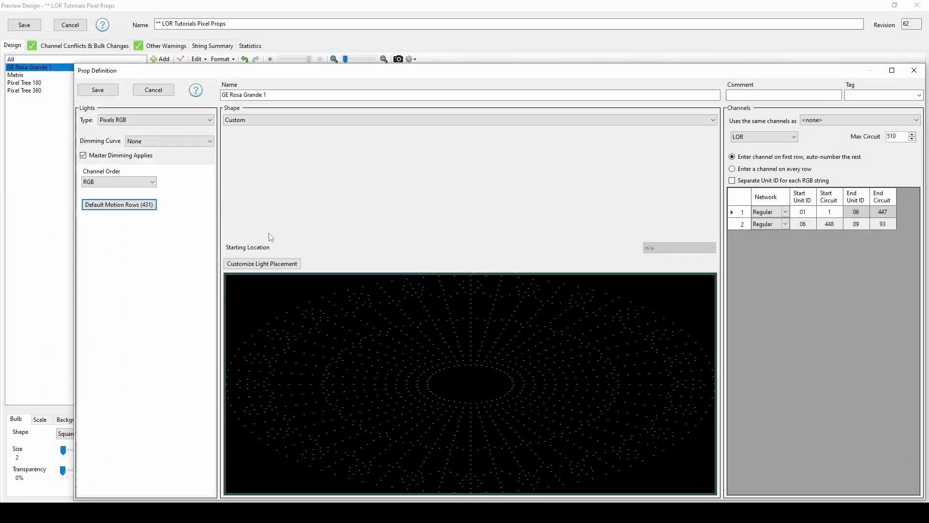
# Open the Rosa Grande's light placement grid, enlarge the cells and review the available grid operations
pyautogui.click(271, 264)
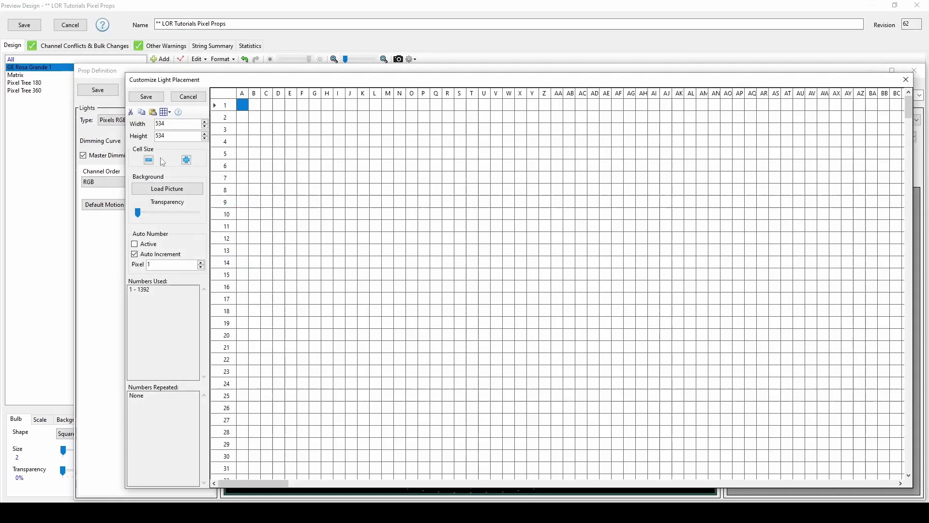
pyautogui.click(188, 161)
pyautogui.click(189, 161)
pyautogui.click(188, 161)
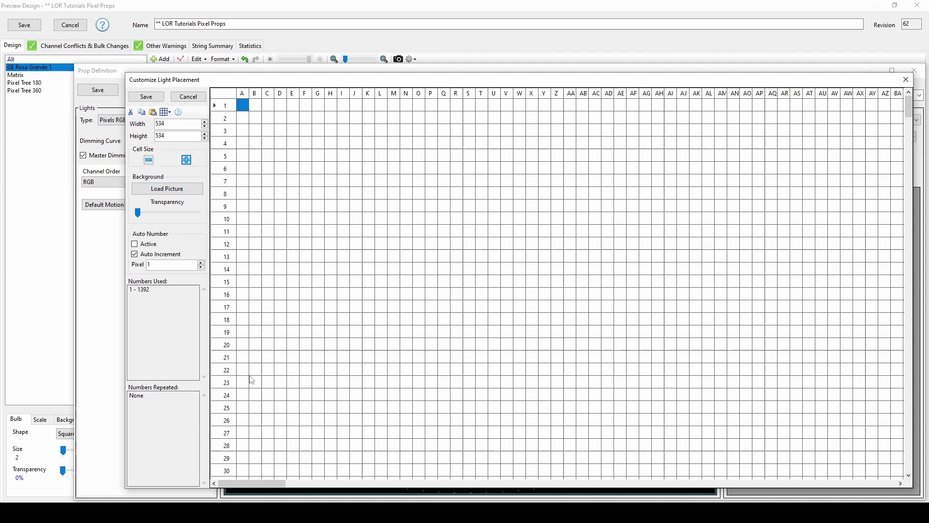
pyautogui.moveTo(264, 483)
pyautogui.mouseDown()
pyautogui.moveTo(511, 482)
pyautogui.moveTo(258, 484)
pyautogui.mouseUp()
pyautogui.click(165, 112)
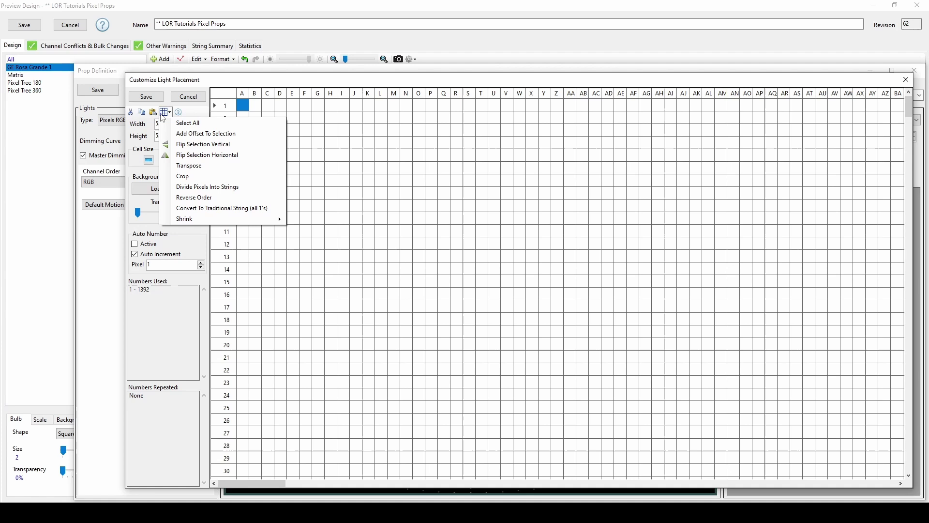
pyautogui.click(164, 114)
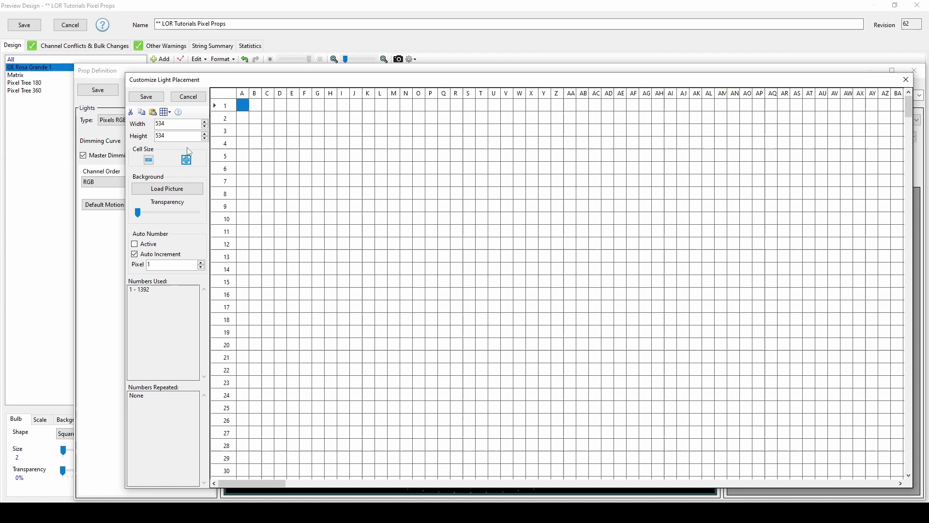
# Shrink the Rosa Grande's light placement grid by 50% twice
pyautogui.click(166, 113)
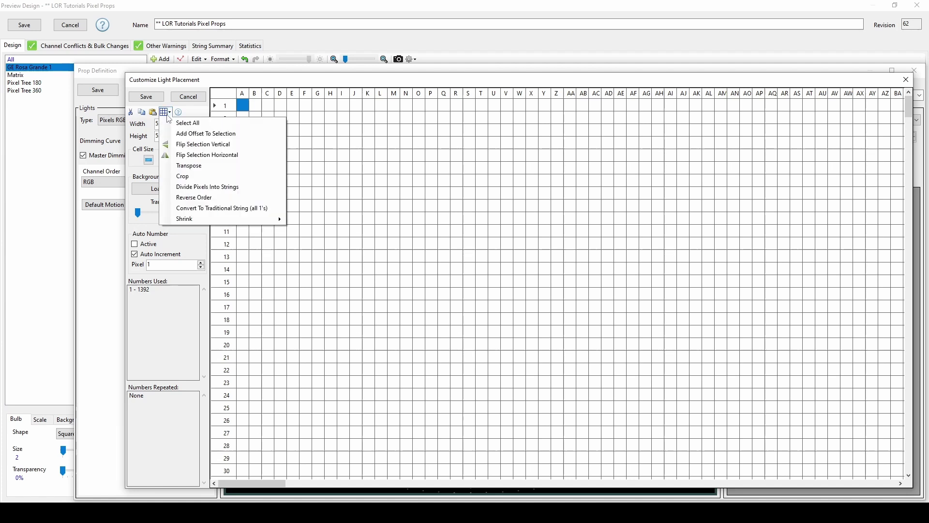
pyautogui.moveTo(231, 218)
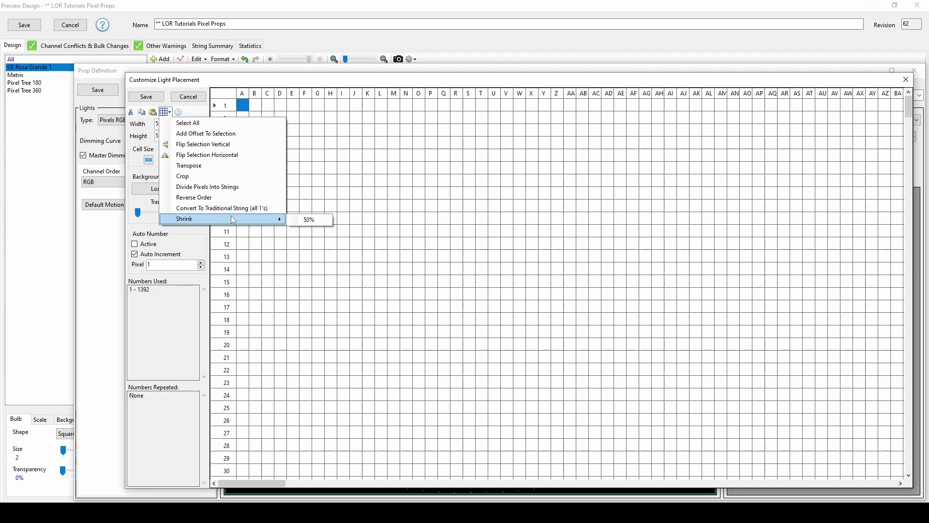
pyautogui.click(305, 221)
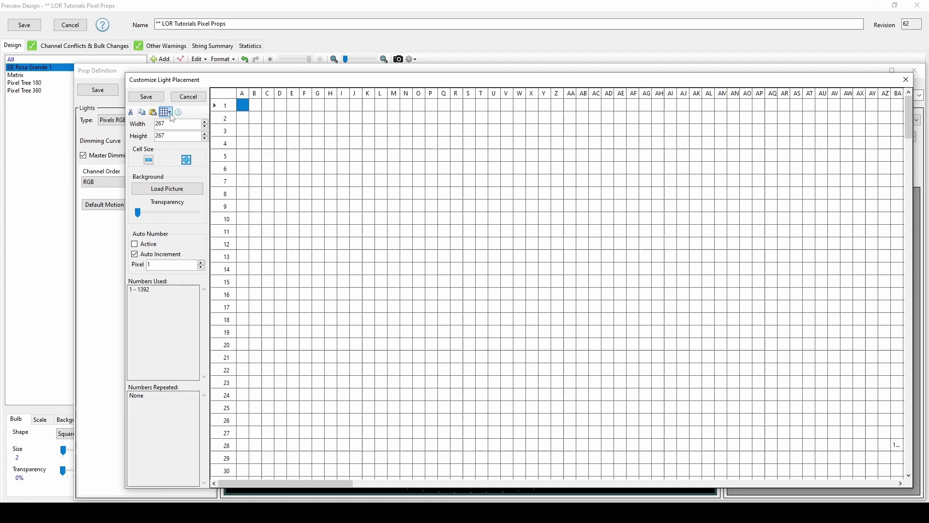
pyautogui.click(170, 112)
pyautogui.moveTo(220, 218)
pyautogui.click(306, 218)
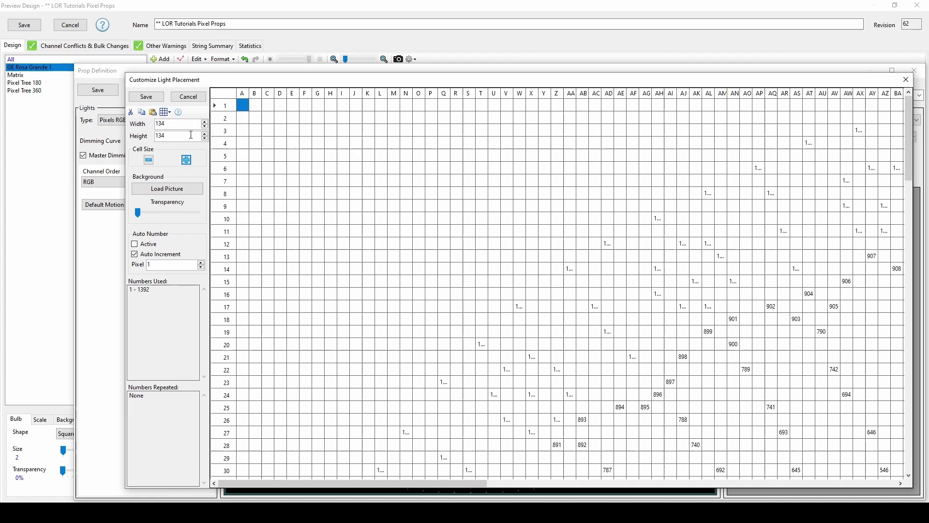
# Try to shrink the light placement grid by 50% a third time
pyautogui.click(165, 112)
pyautogui.click(305, 221)
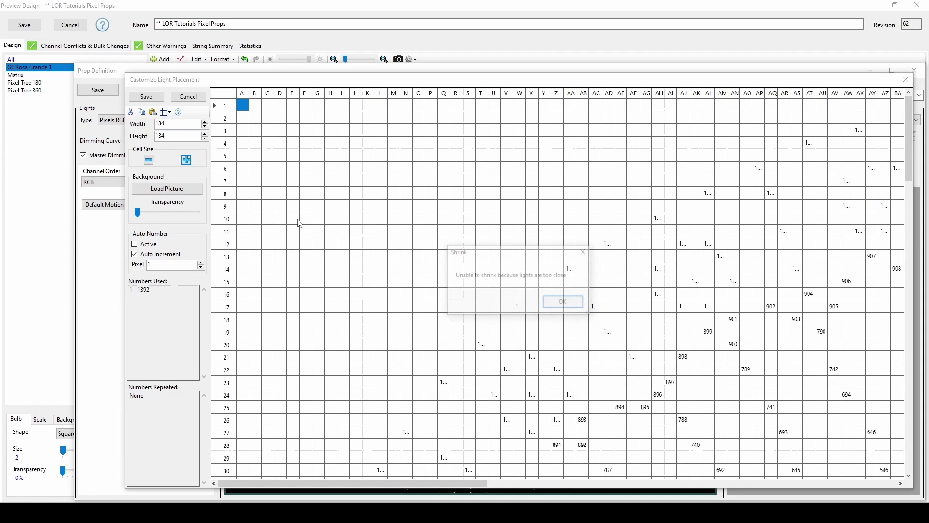
pyautogui.press('Return')
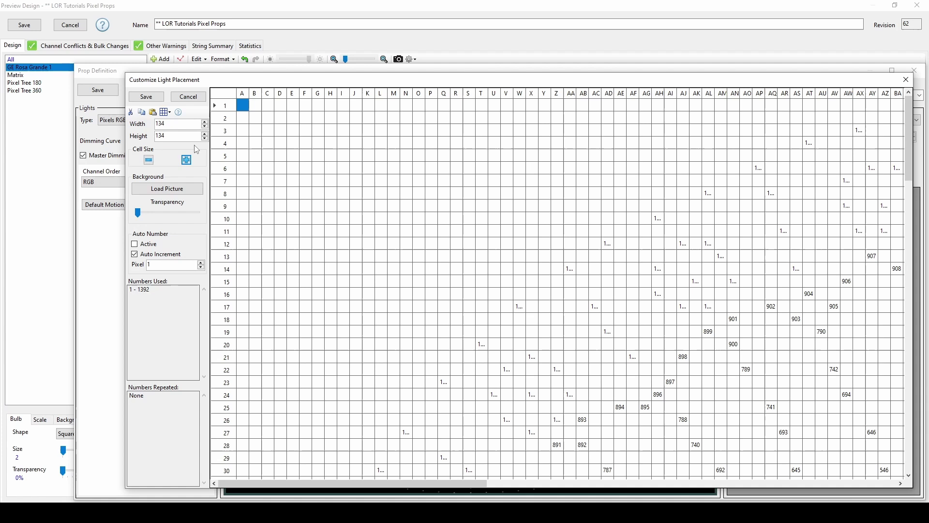
# Divide the Rosa Grande's pixels into strings of 100 and save the prop with a separate Unit ID for each RGB string
pyautogui.click(165, 111)
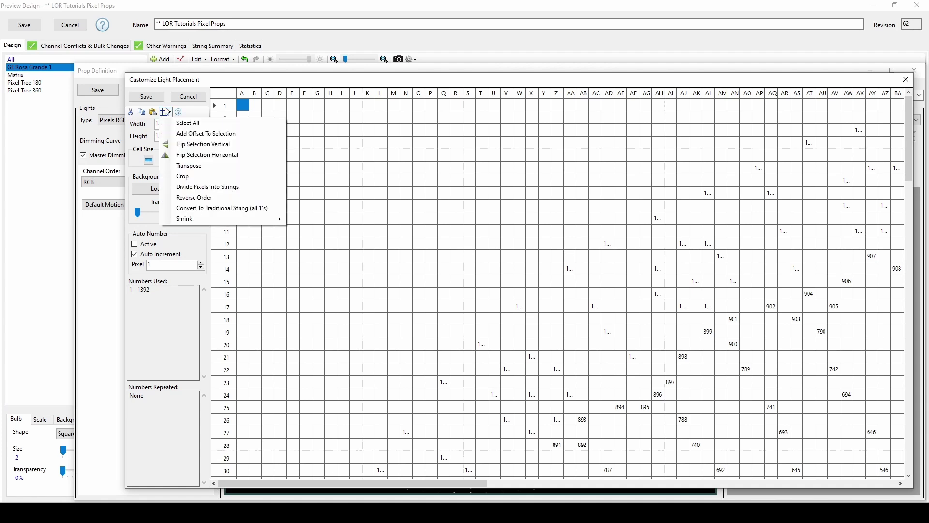
pyautogui.click(243, 195)
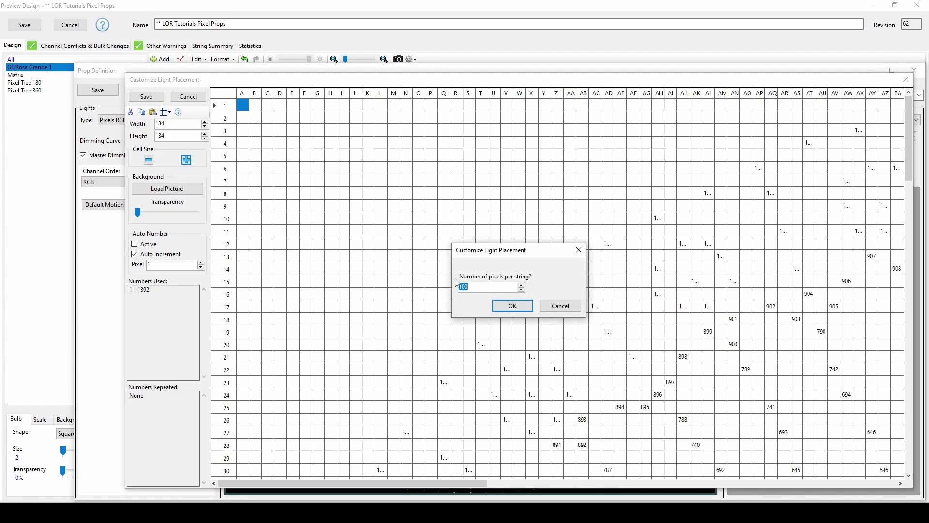
pyautogui.click(514, 307)
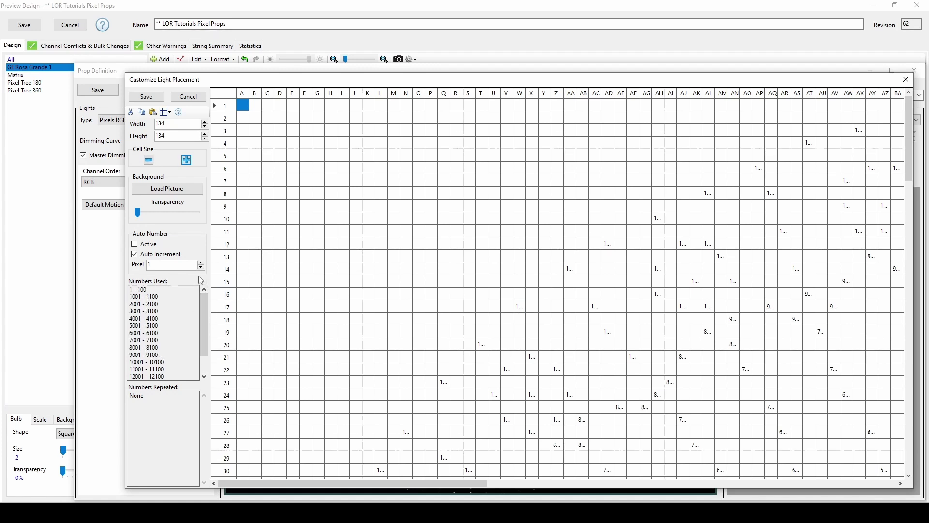
pyautogui.click(157, 98)
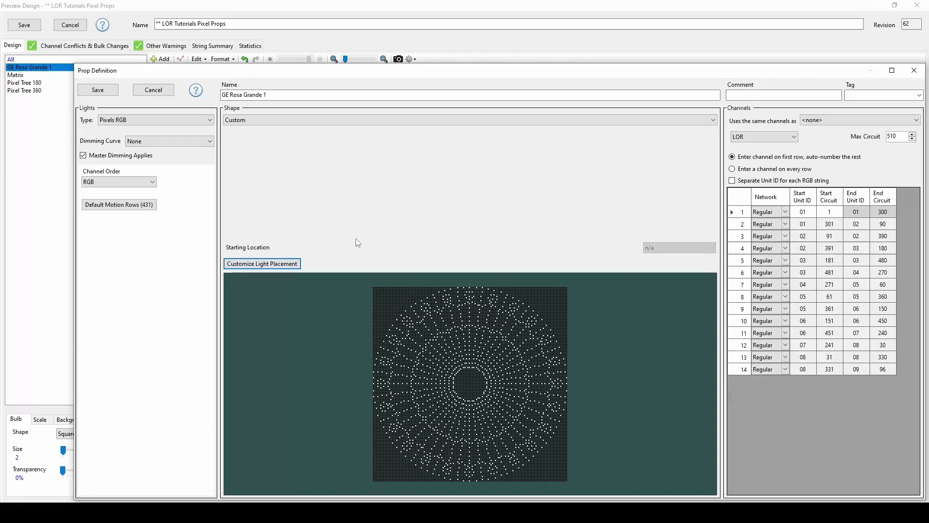
pyautogui.click(732, 181)
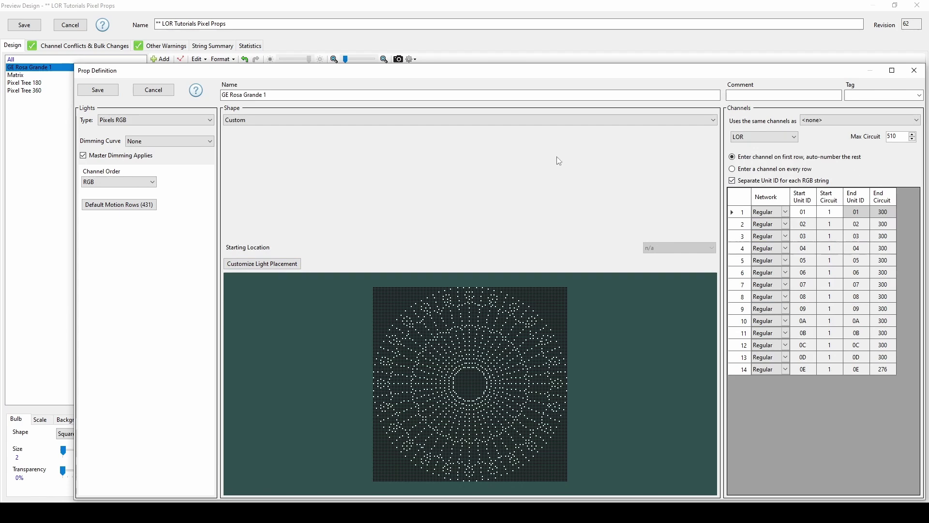
pyautogui.click(98, 90)
# Create a new prop with a Custom shape, the Pixels RGB light type and LOR channels
pyautogui.click(161, 60)
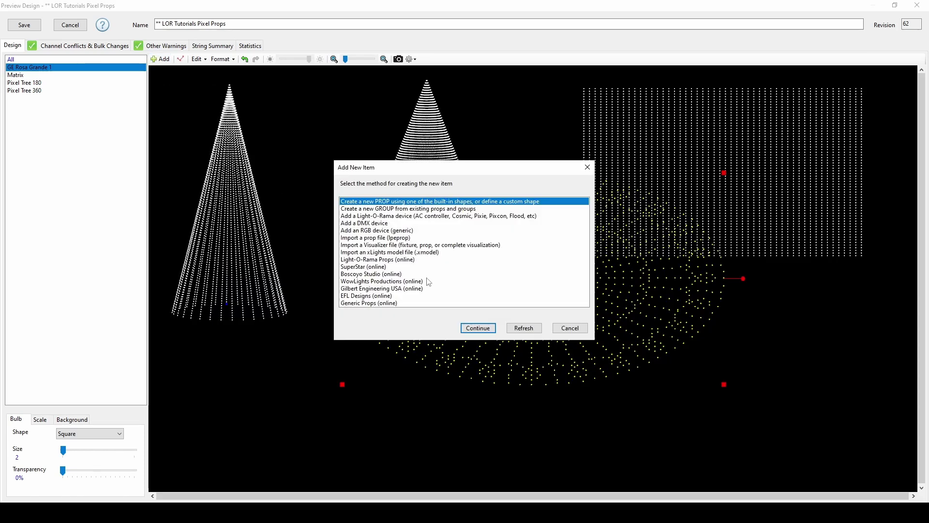
pyautogui.click(478, 328)
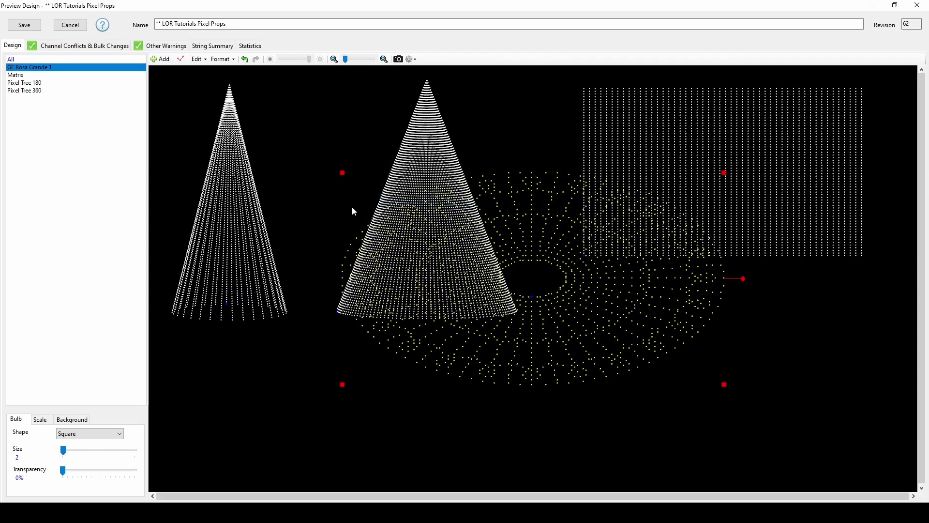
pyautogui.click(282, 120)
pyautogui.click(280, 122)
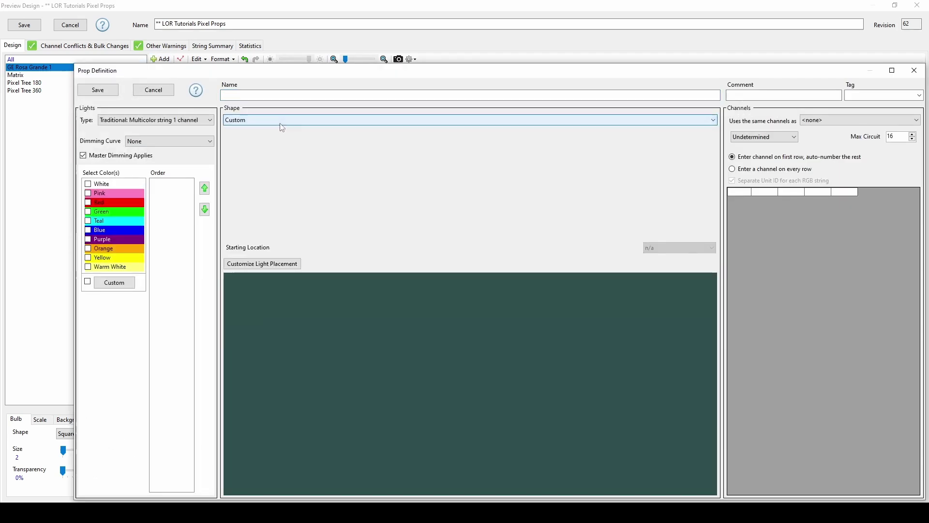
pyautogui.click(159, 122)
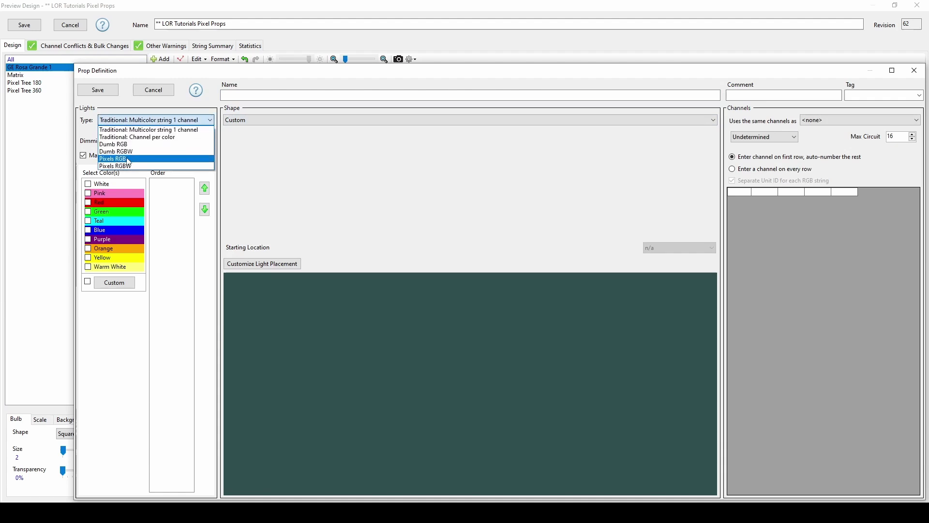
pyautogui.click(129, 161)
pyautogui.click(765, 137)
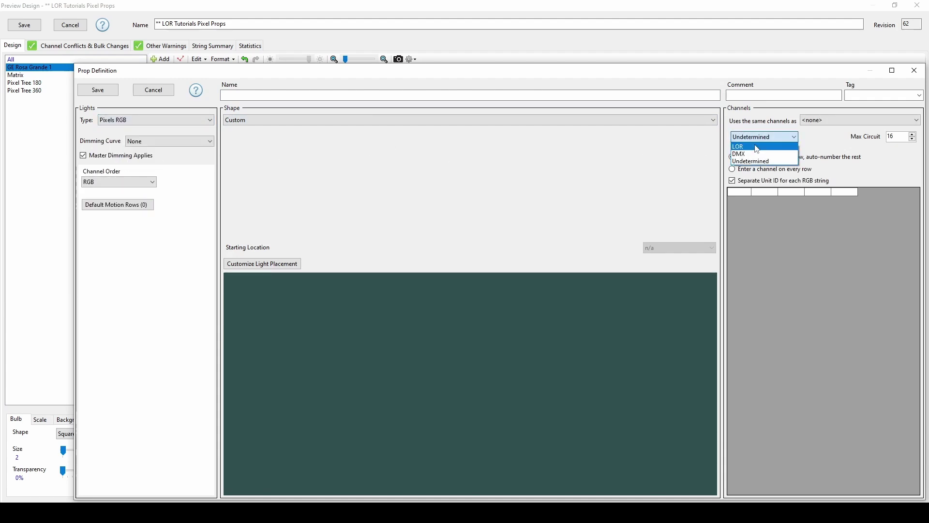
pyautogui.click(755, 152)
# Open the new prop's light placement grid, enlarge its cells and activate auto-numbering
pyautogui.click(288, 263)
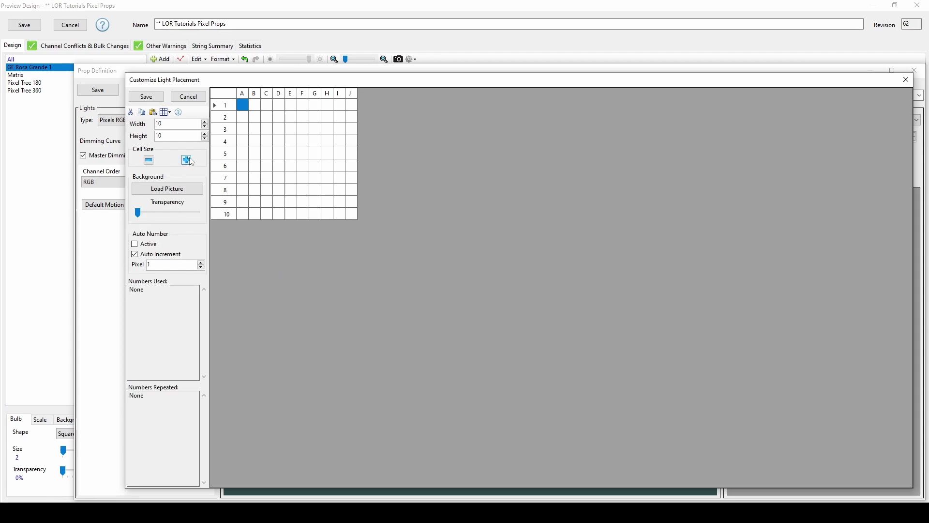
pyautogui.click(189, 160)
pyautogui.click(188, 159)
pyautogui.click(188, 159)
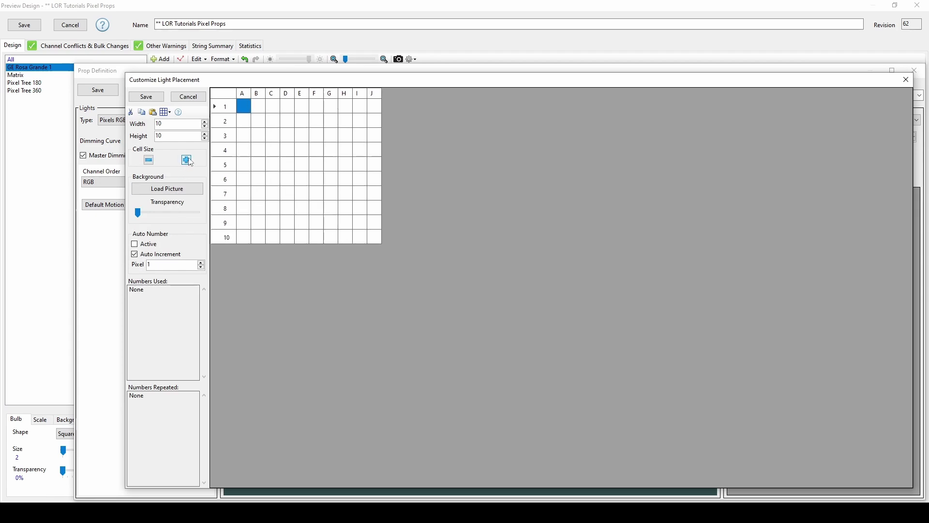
pyautogui.click(189, 159)
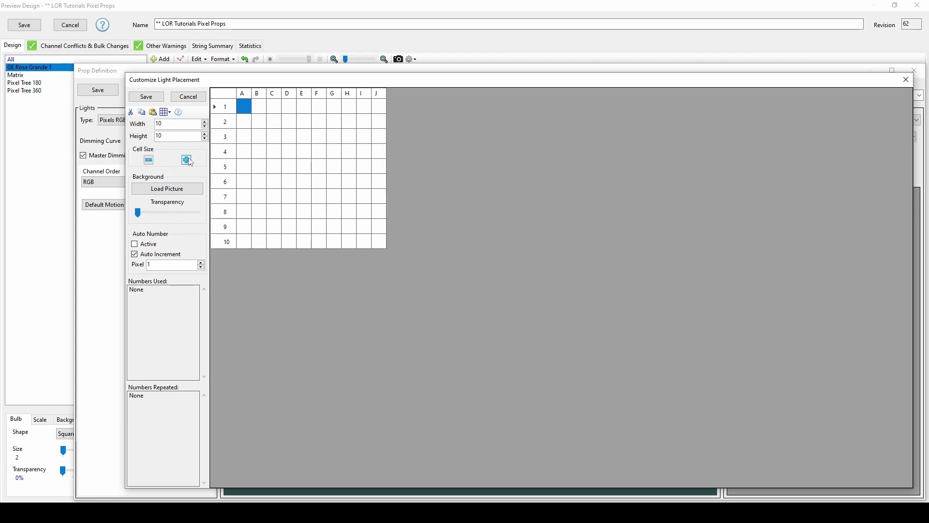
pyautogui.click(174, 248)
# Place auto-numbered pixels 1 to 11 in a zigzag through cells A1, B2, C3, D2, E3, F4, E5, F6, G5, H6 and G7
pyautogui.click(244, 106)
pyautogui.click(260, 122)
pyautogui.click(272, 135)
pyautogui.click(288, 123)
pyautogui.click(319, 151)
pyautogui.click(304, 167)
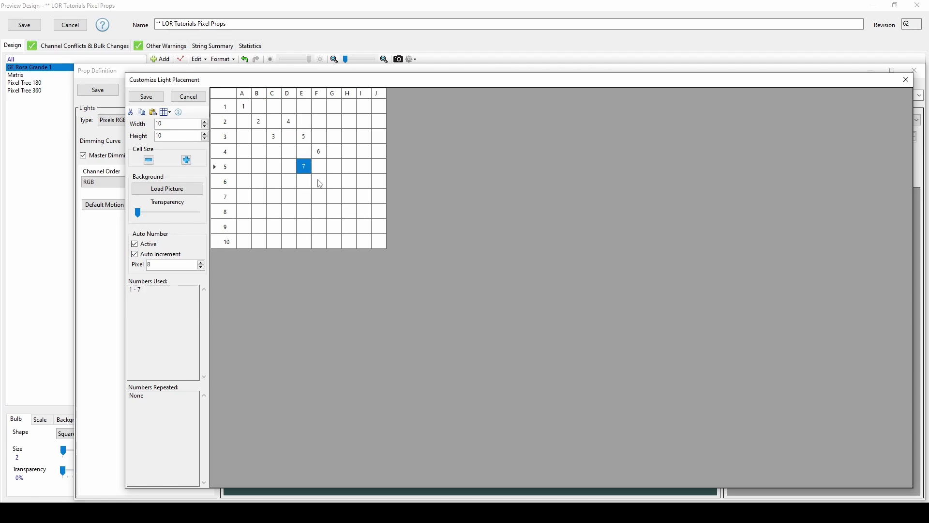
pyautogui.click(319, 182)
pyautogui.click(336, 168)
pyautogui.click(348, 182)
pyautogui.click(334, 196)
# Clear all the pixel numbers from cells A1 to H7
pyautogui.moveTo(243, 110); pyautogui.dragTo(353, 199)
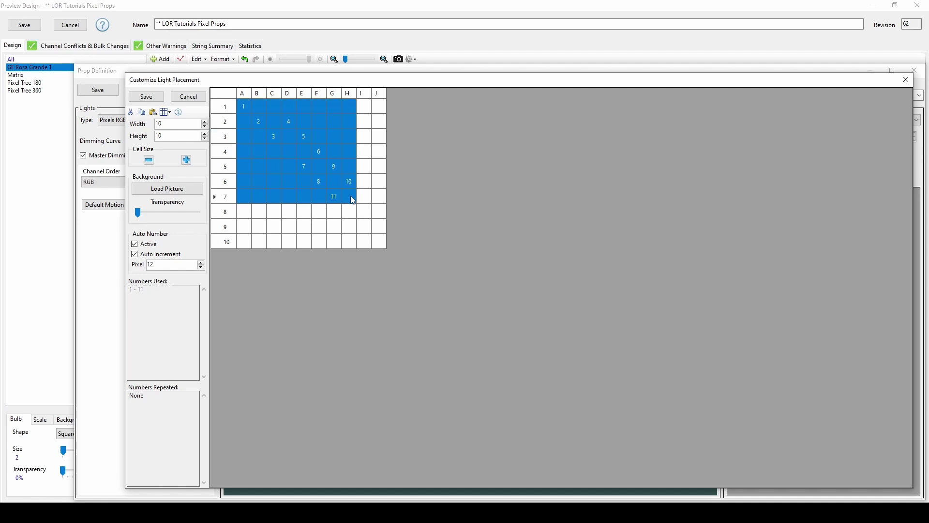
pyautogui.press('Delete')
# Place pixel number 1 in each diagonal cell from A1 to J10 with auto-increment off, and discard the new prop after saving the grid
pyautogui.write('1')
pyautogui.click(245, 105)
pyautogui.click(259, 121)
pyautogui.click(274, 136)
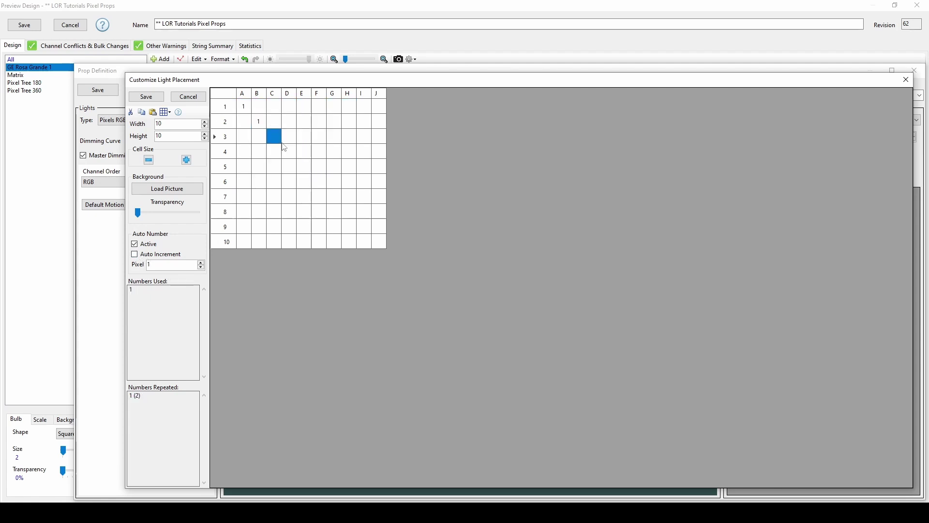
pyautogui.click(288, 151)
pyautogui.click(303, 166)
pyautogui.click(319, 181)
pyautogui.click(334, 197)
pyautogui.click(348, 212)
pyautogui.click(364, 226)
pyautogui.click(375, 240)
pyautogui.click(147, 96)
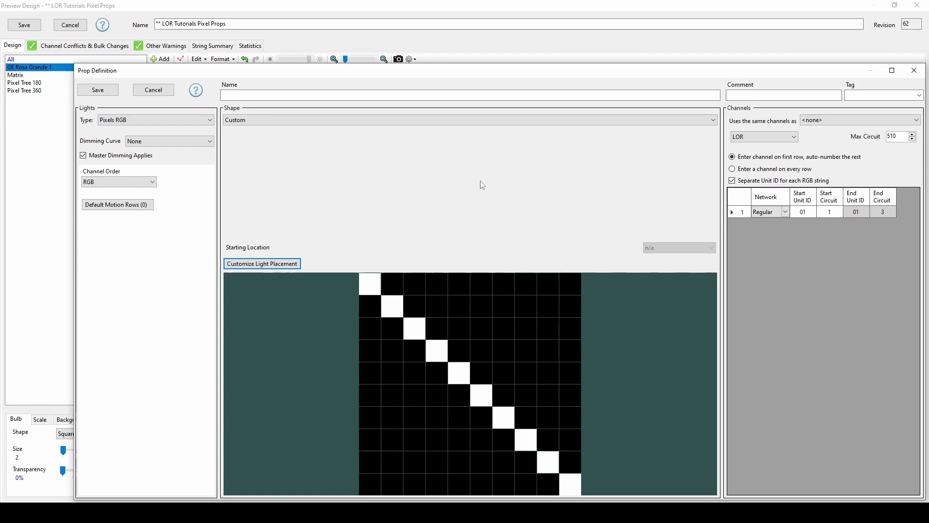
pyautogui.click(154, 90)
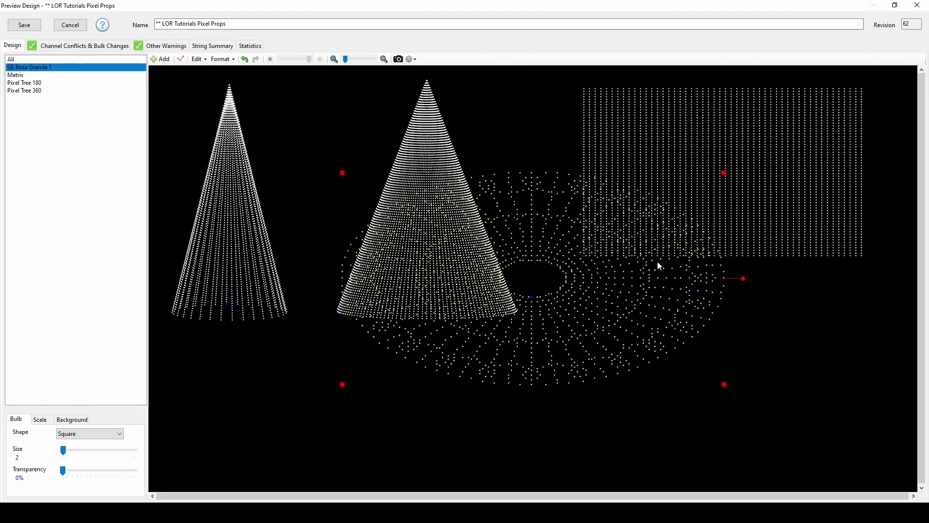
# Shrink the GE Rosa Grande prop and move it into the empty area below the matrix
pyautogui.moveTo(726, 174); pyautogui.dragTo(601, 216)
pyautogui.moveTo(583, 252); pyautogui.dragTo(806, 348)
pyautogui.click(476, 385)
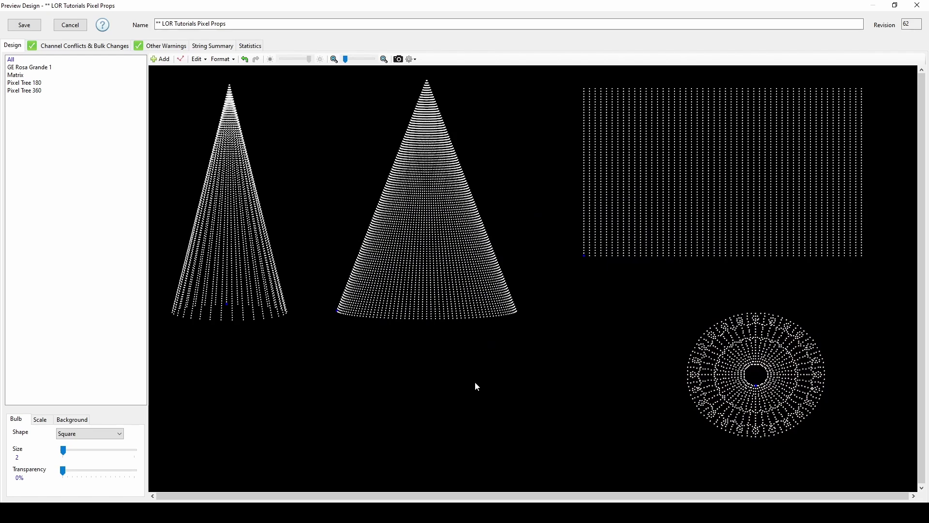
# Import the Boscoyo Chroma Deer from the Boscoyo Studio online props, filtering the list by "deer"
pyautogui.click(162, 60)
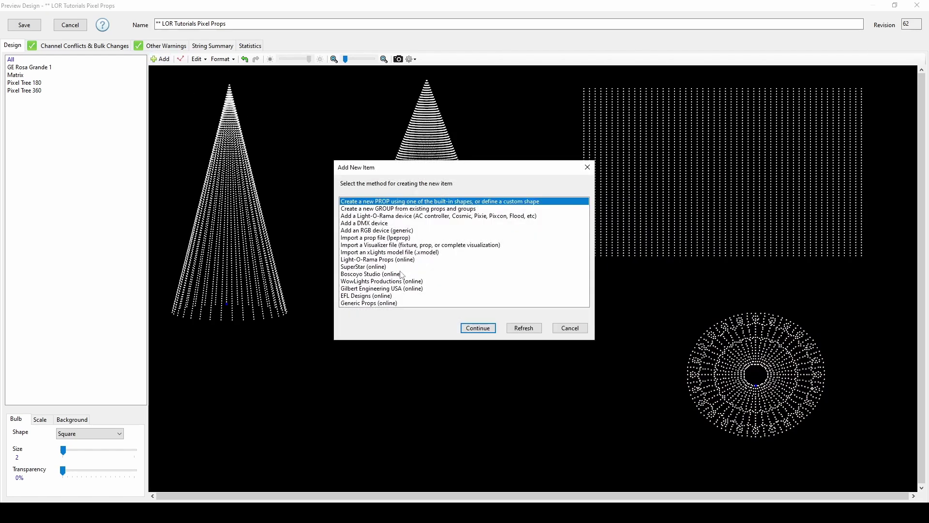
pyautogui.click(403, 274)
pyautogui.click(487, 331)
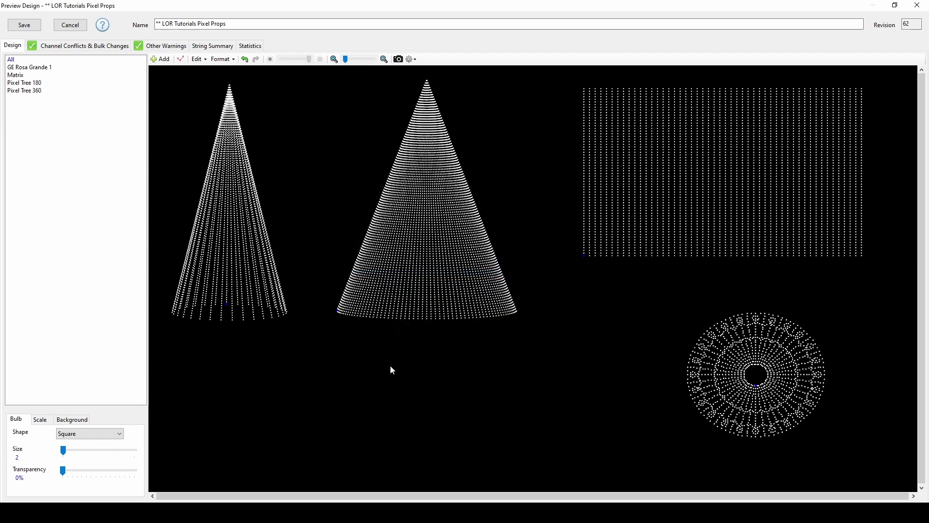
pyautogui.write('deer')
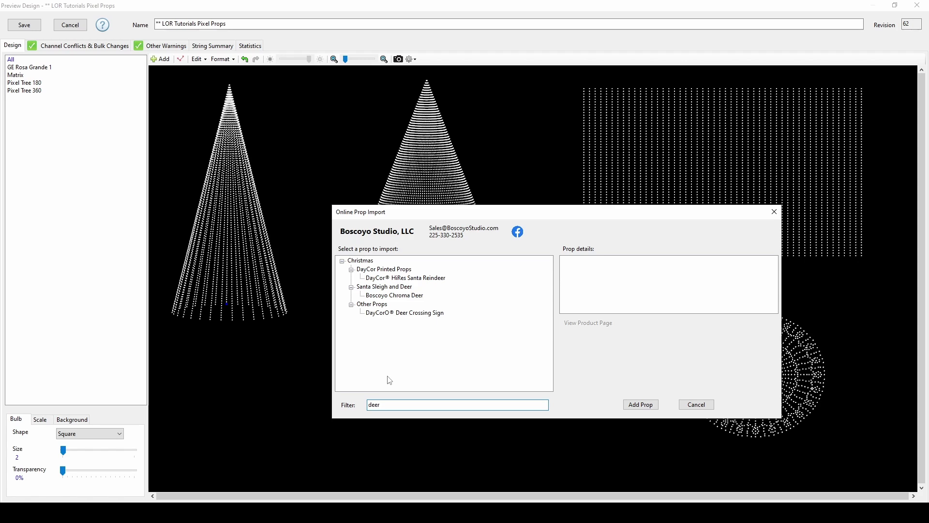
pyautogui.click(406, 296)
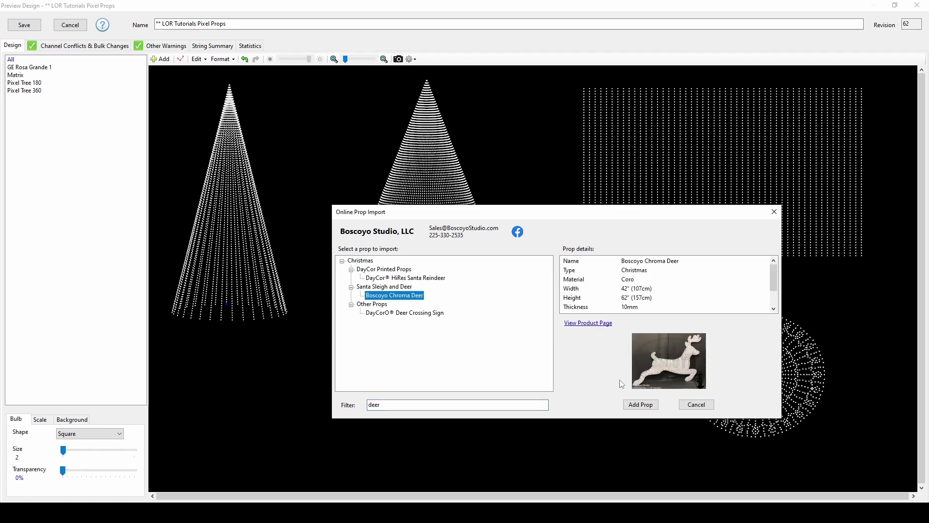
pyautogui.click(643, 404)
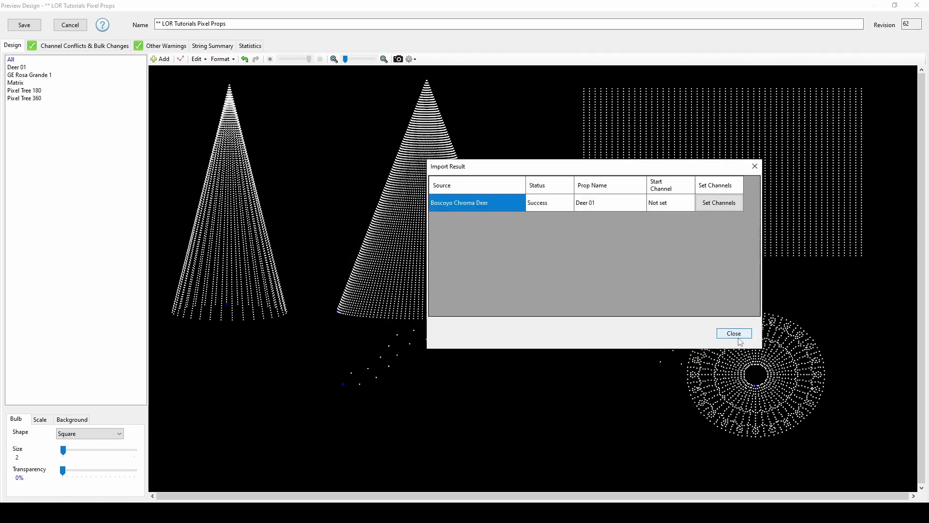
pyautogui.click(733, 334)
# Convert the imported deer's light placement to a traditional string of all 1's and save the grid
pyautogui.click(575, 305)
pyautogui.doubleClick(575, 305)
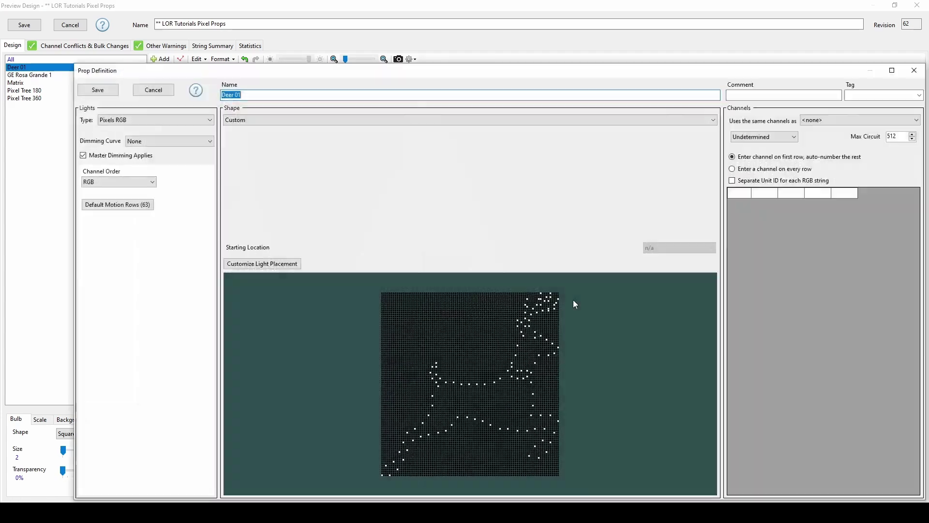
pyautogui.click(262, 263)
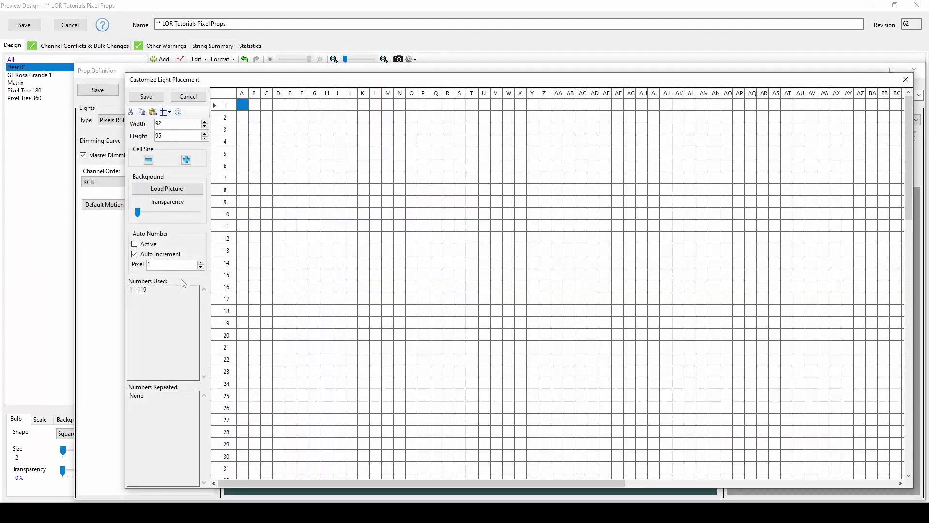
pyautogui.click(166, 112)
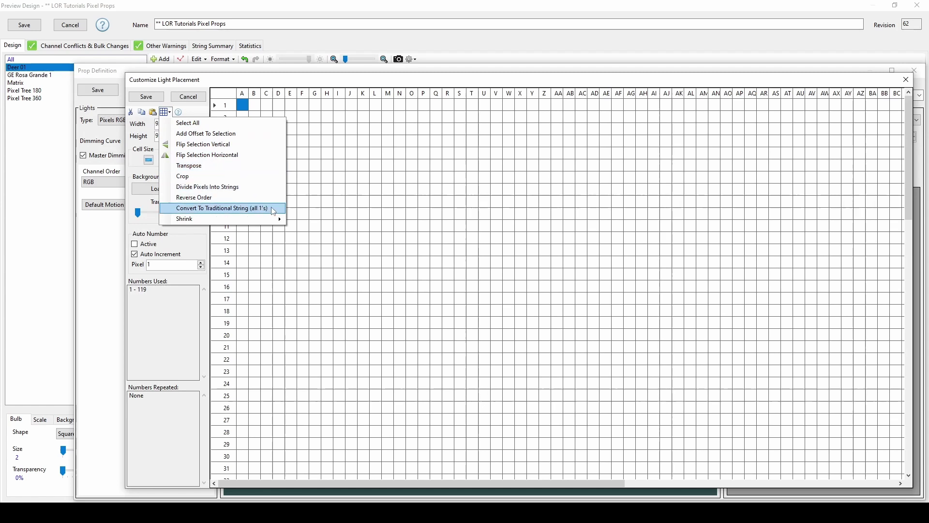
pyautogui.click(273, 212)
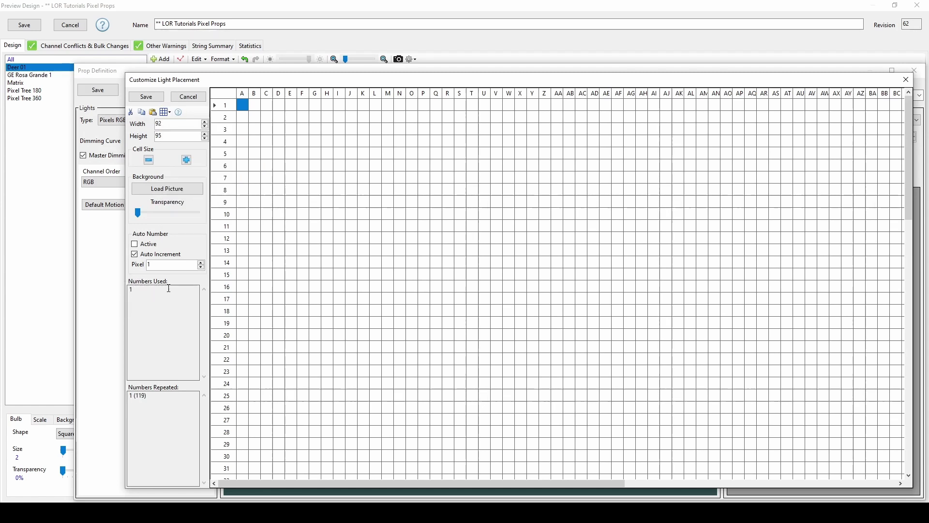
pyautogui.click(148, 97)
# Set the deer's light type to Traditional: Multicolor string 1 channel with the color White, and use LOR channels
pyautogui.click(157, 120)
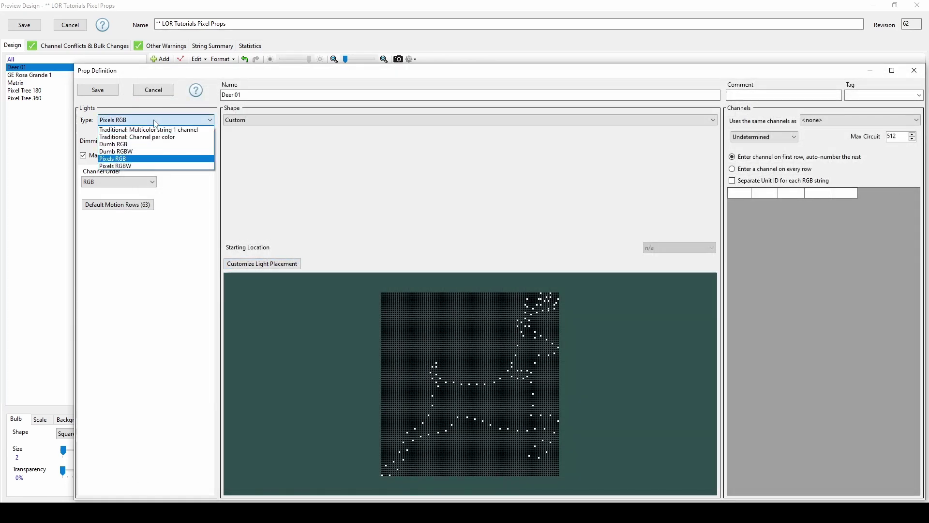
pyautogui.click(153, 130)
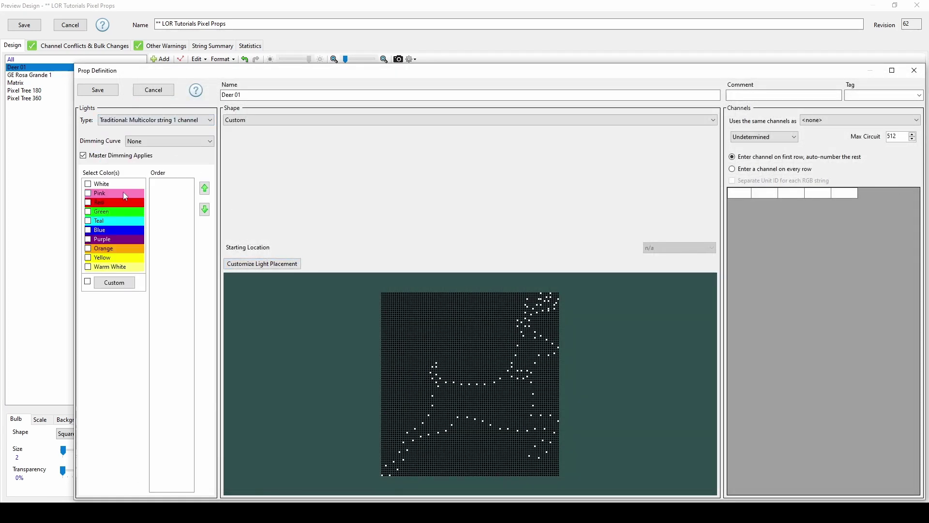
pyautogui.click(88, 185)
pyautogui.click(793, 136)
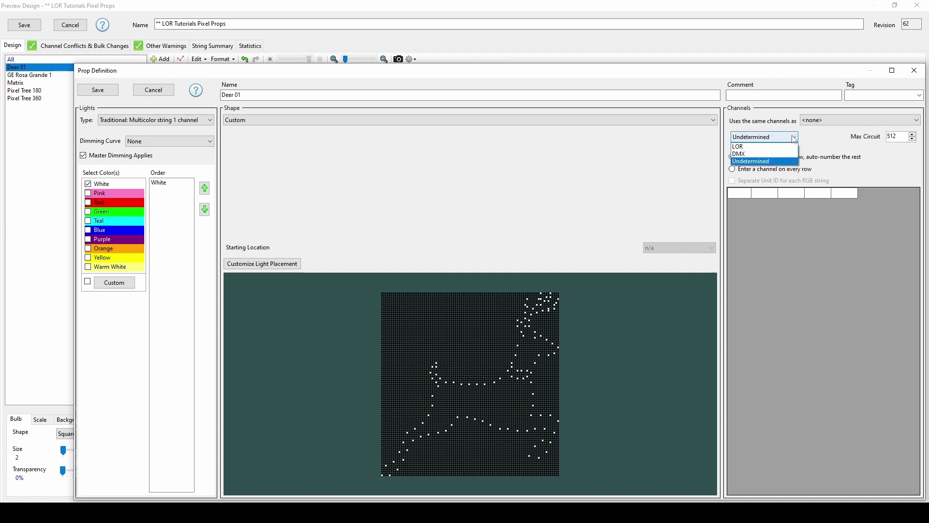
pyautogui.click(774, 150)
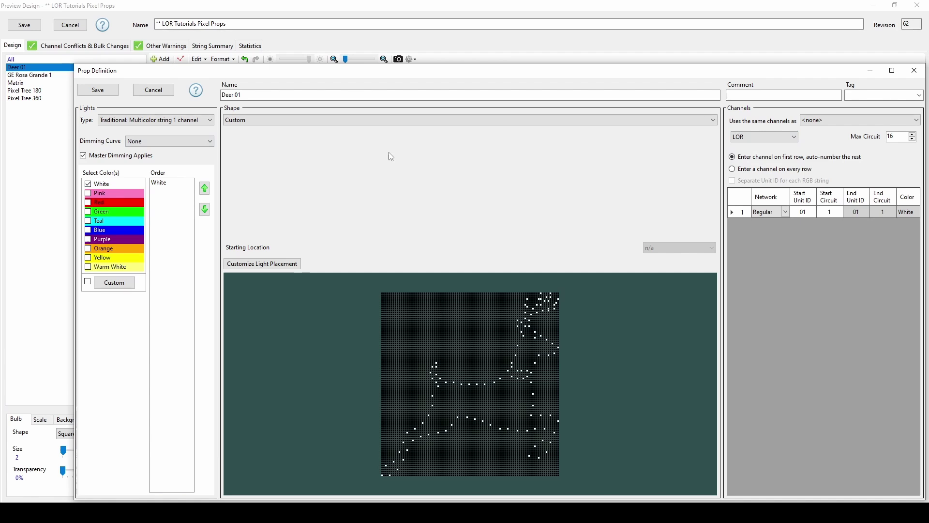
# Flip the deer's entire light placement horizontally and save the grid
pyautogui.click(281, 263)
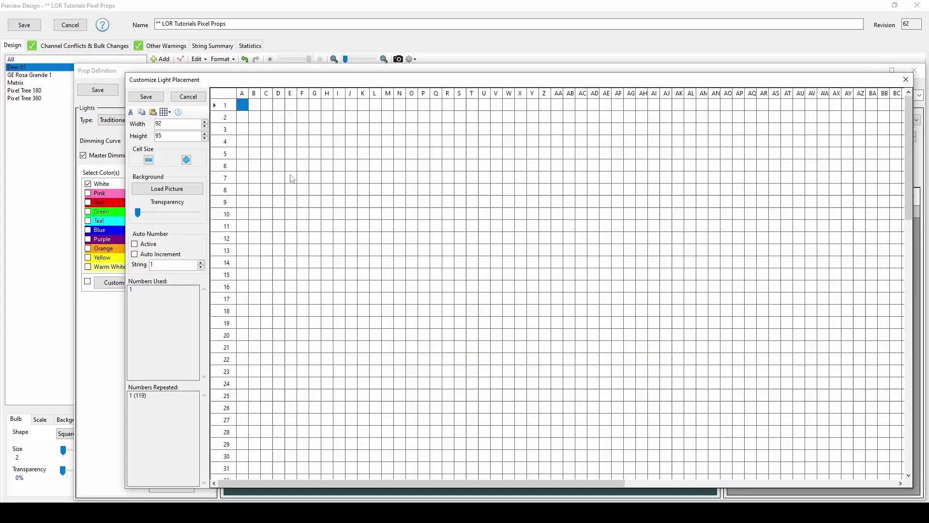
pyautogui.hotkey('ctrl', 'a')
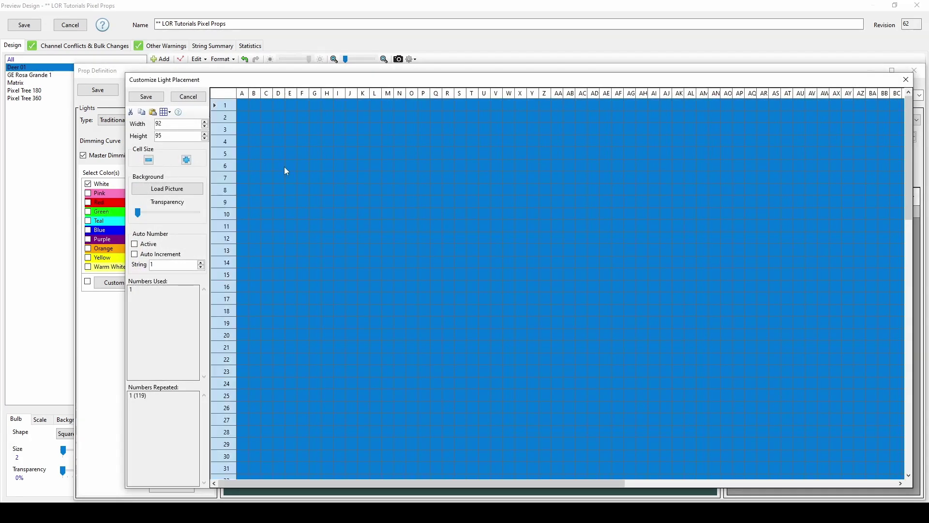
pyautogui.click(165, 113)
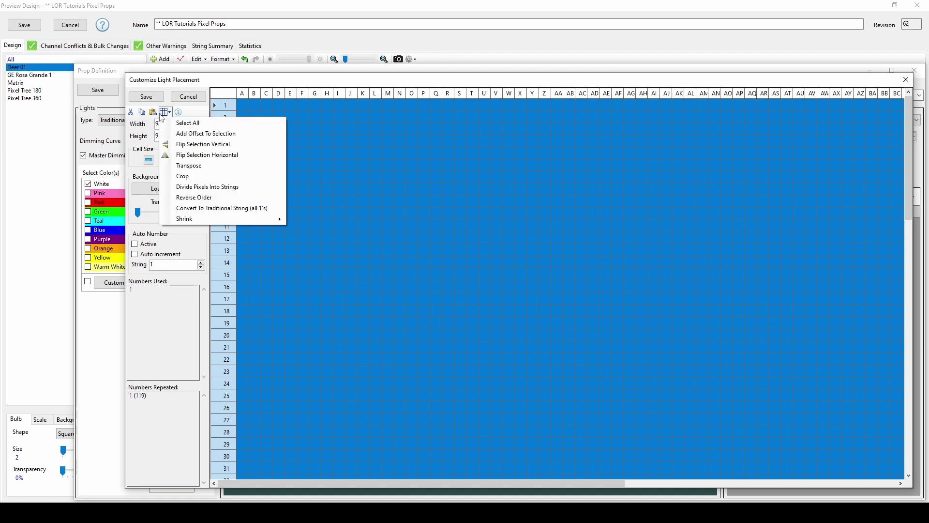
pyautogui.click(243, 155)
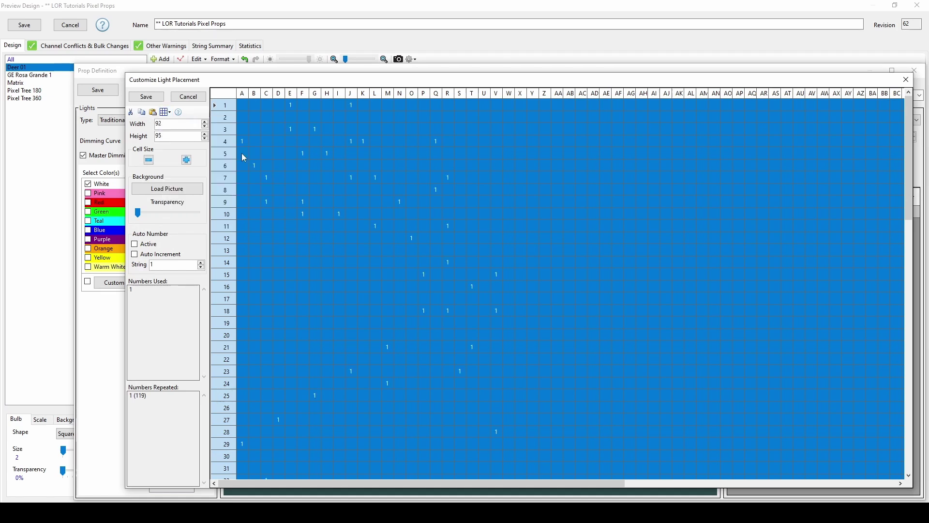
pyautogui.click(146, 96)
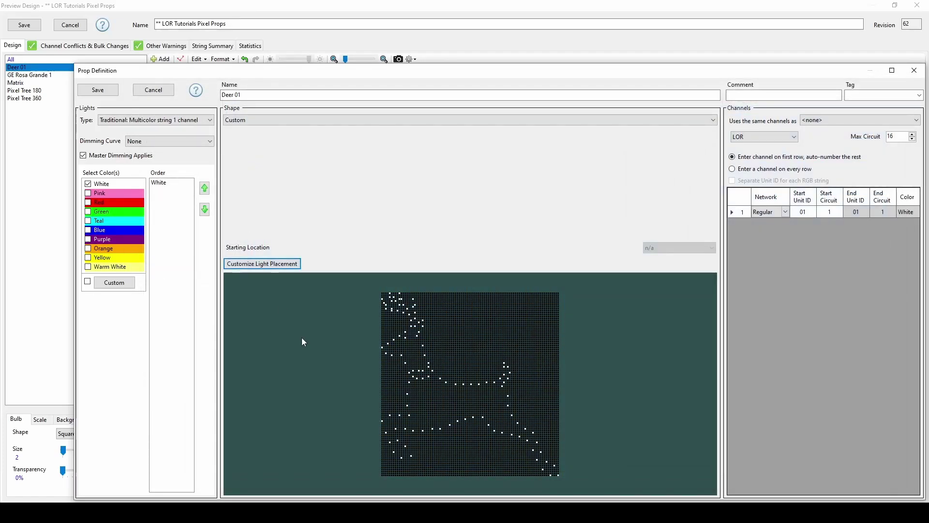